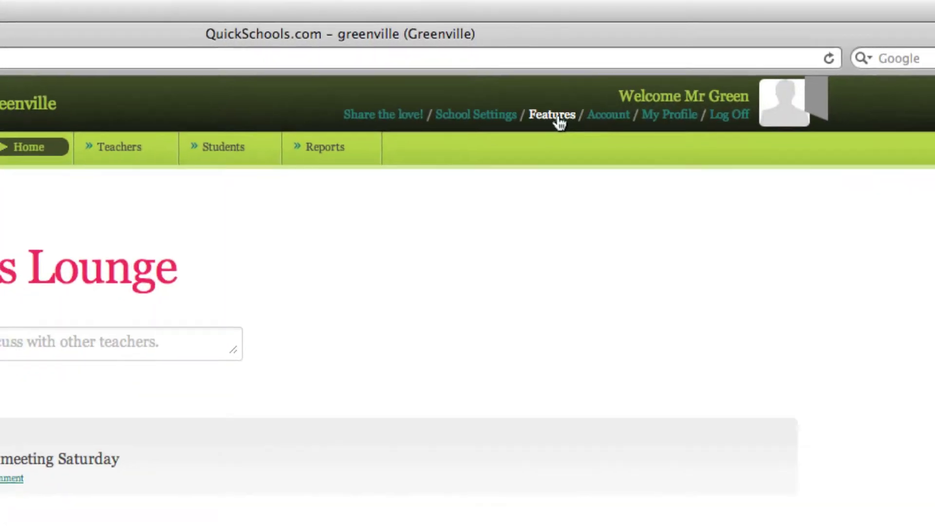
Enable the Parent Portal feature for the Apollo Plan in Features.
click(568, 70)
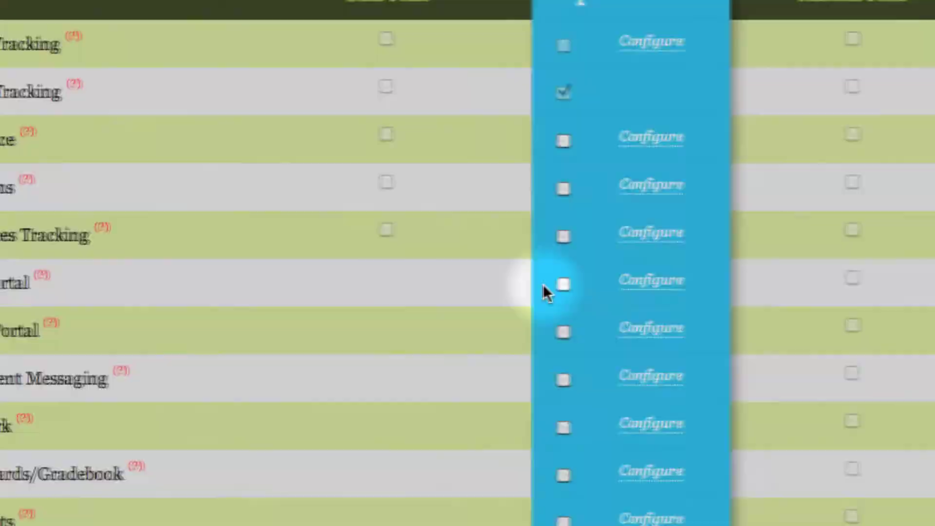
click(543, 284)
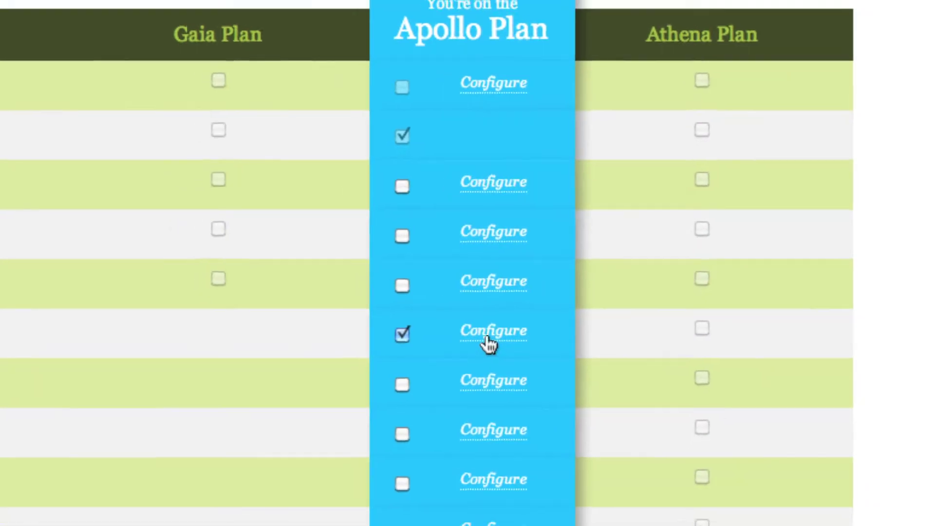
Make the second teacher and School Admin role invitation managers, let parents edit their information, and save.
click(465, 341)
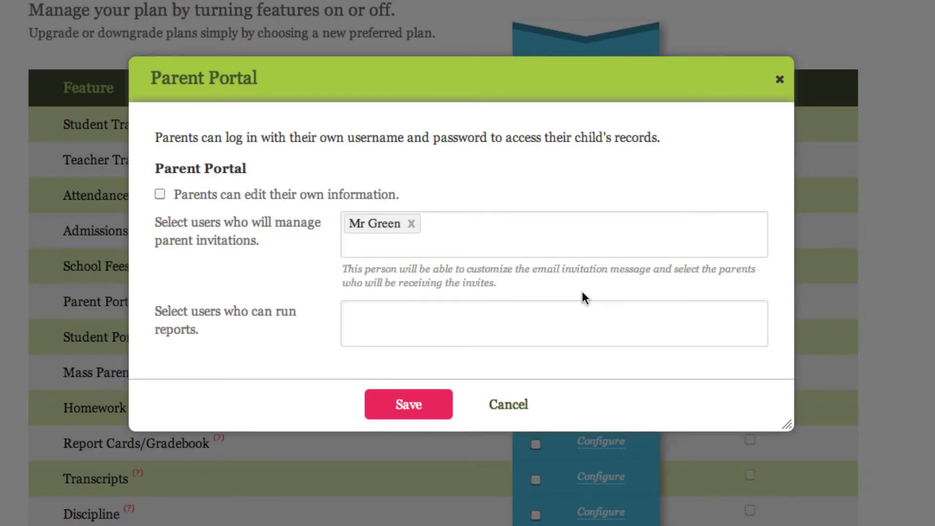
click(497, 250)
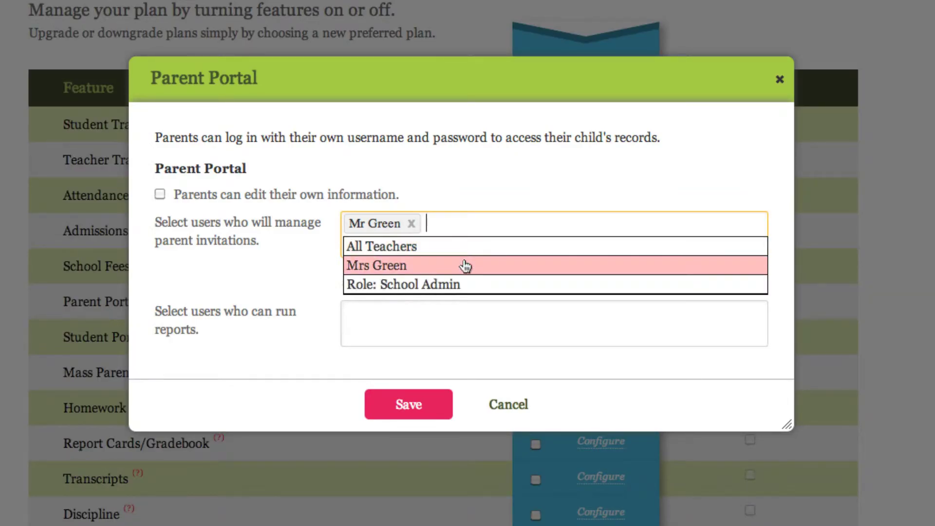
click(465, 264)
click(478, 266)
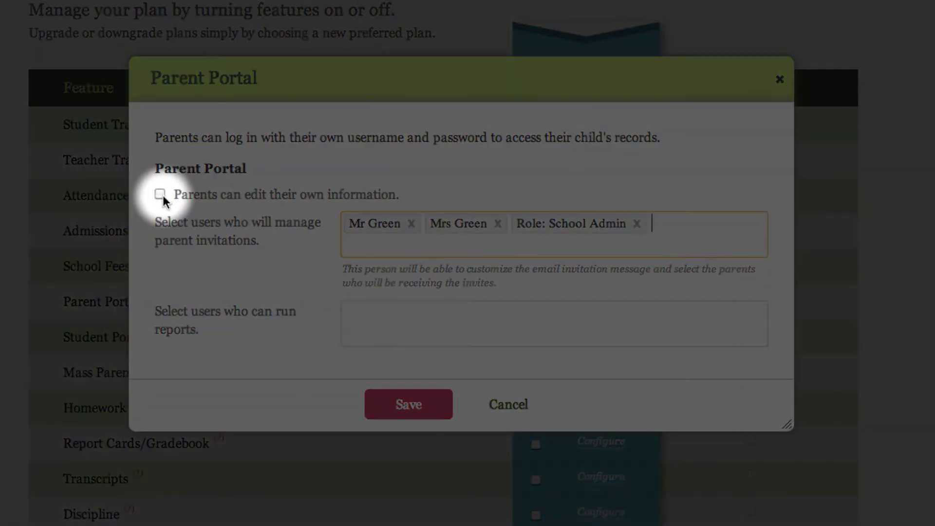
click(161, 194)
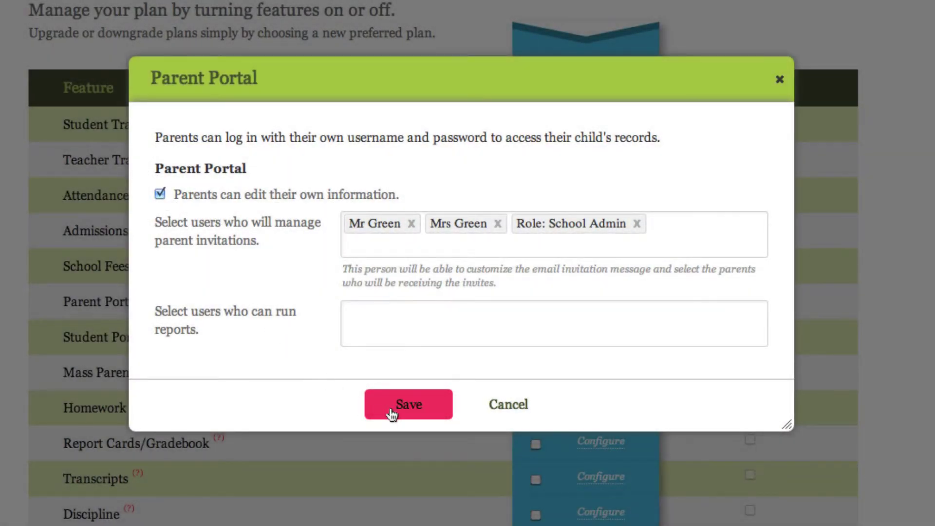
click(393, 415)
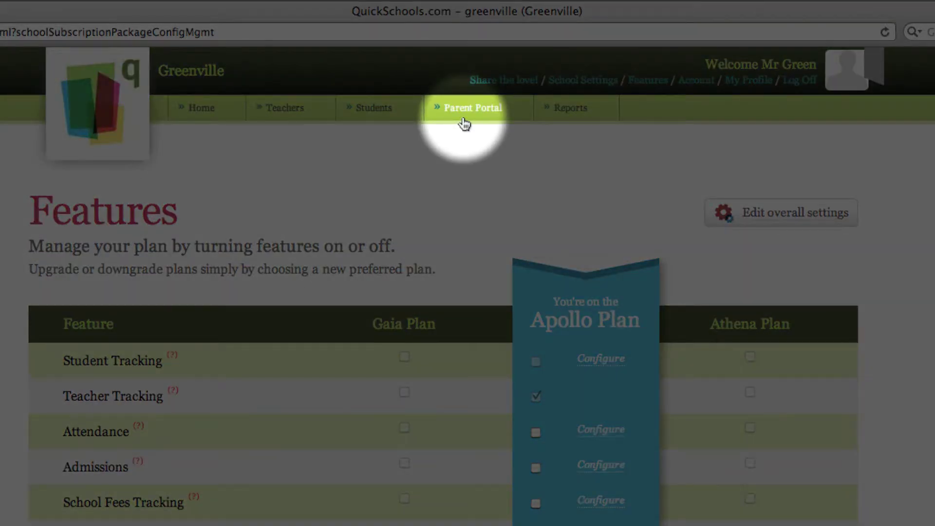
Go from the Parent Portal tab to the 'Start Inviting Parents Now!' invite list.
click(465, 109)
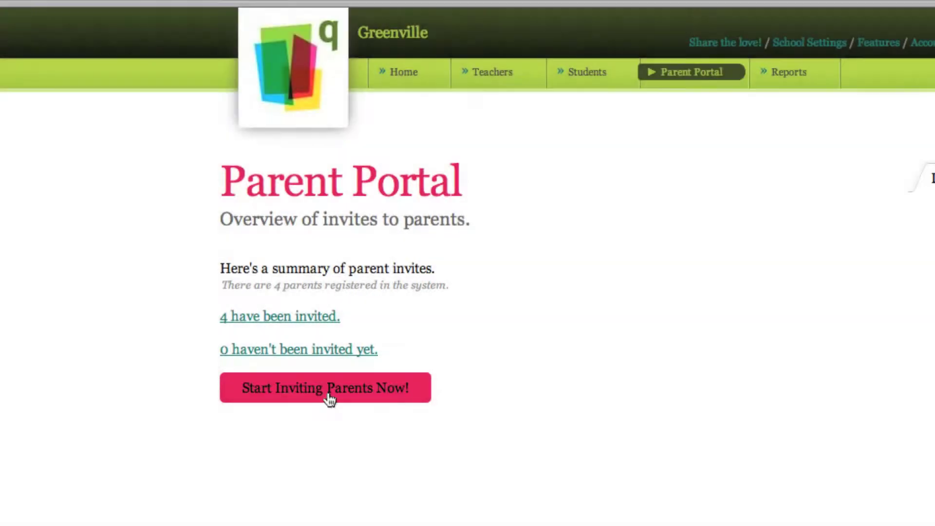
click(326, 399)
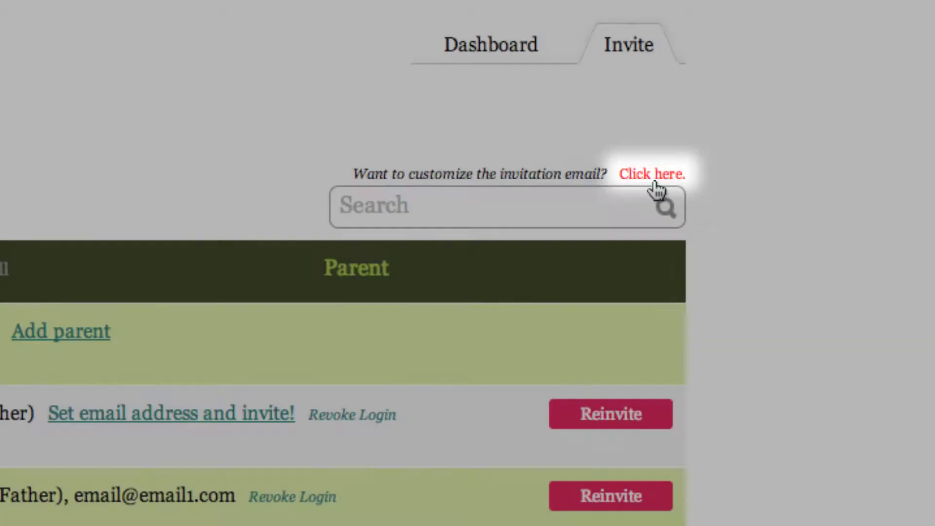
Review the customizable parent invitation email text and save it.
click(653, 181)
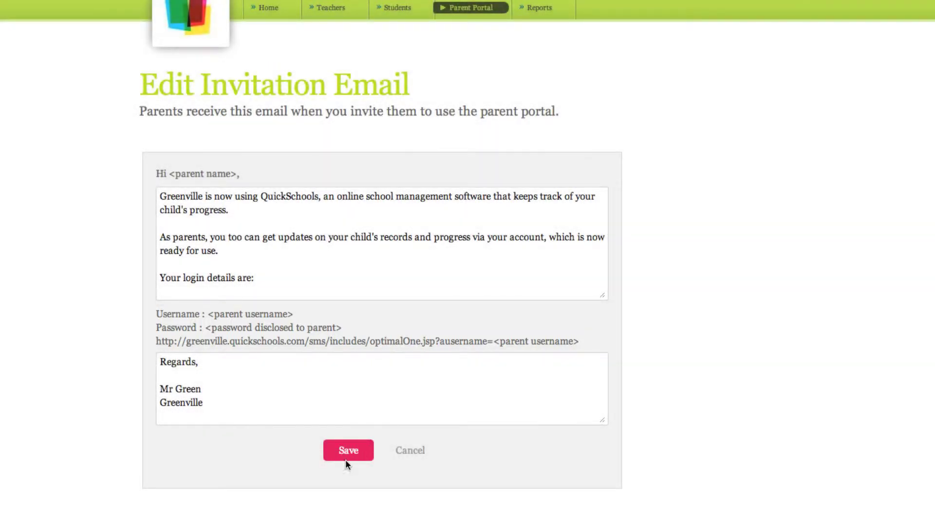
click(347, 452)
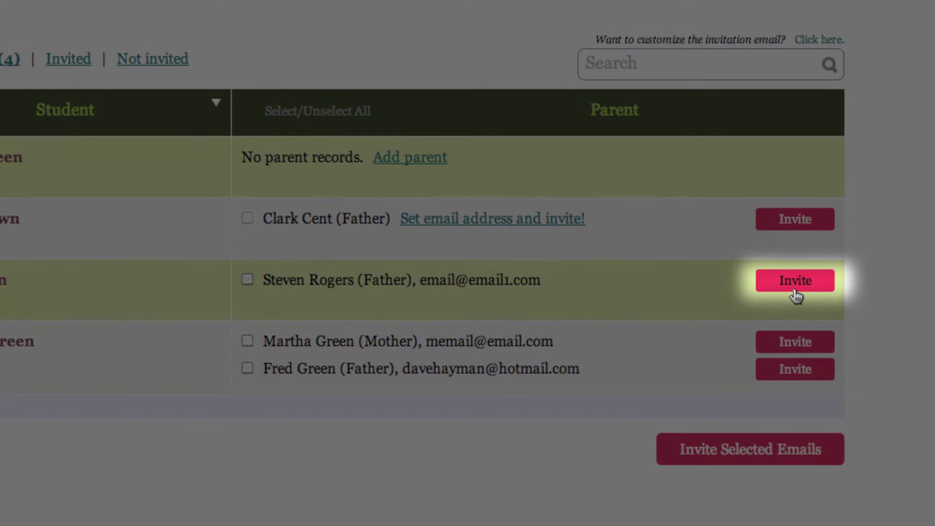
Invite the third student's father, then send a group invitation to both checked parents.
click(795, 291)
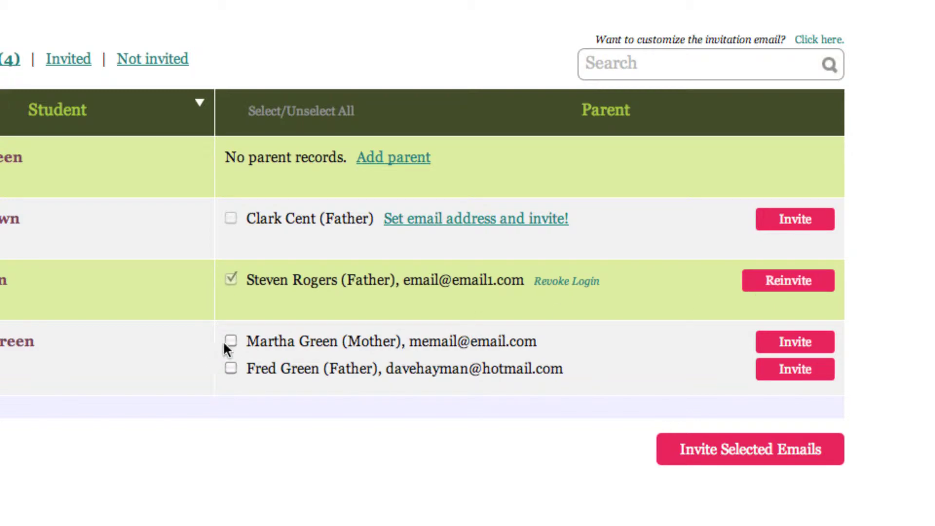
click(231, 368)
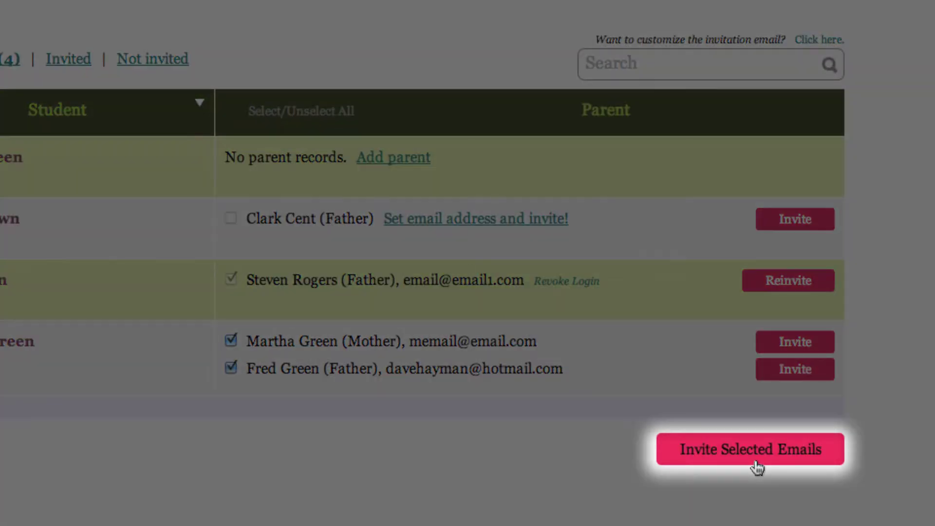
click(758, 467)
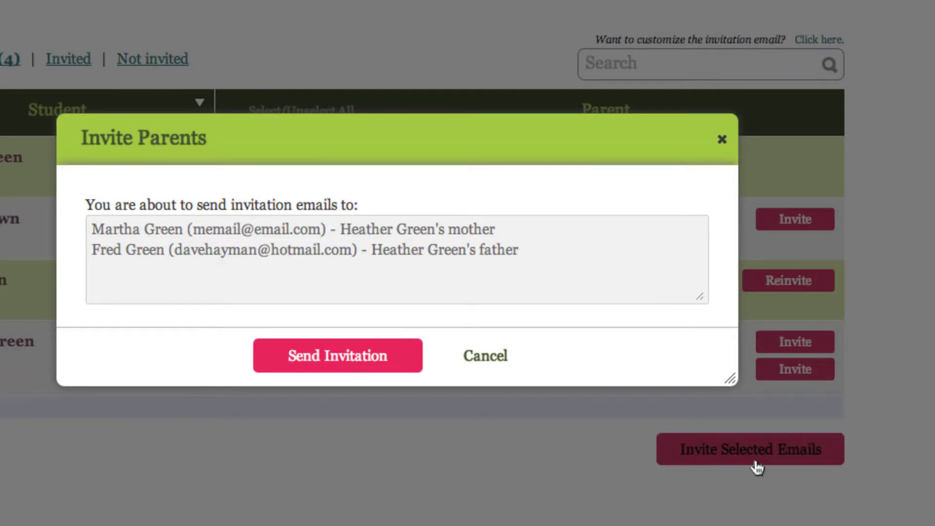
click(349, 367)
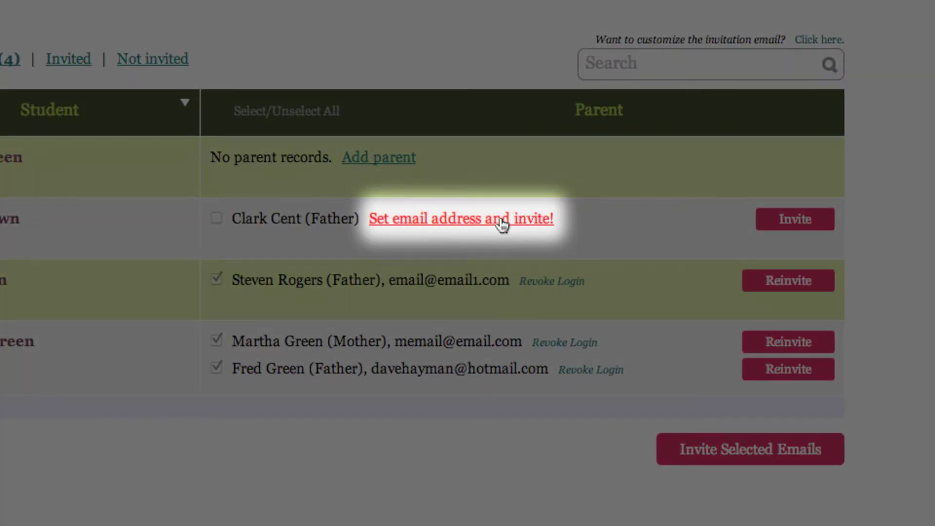
click(502, 225)
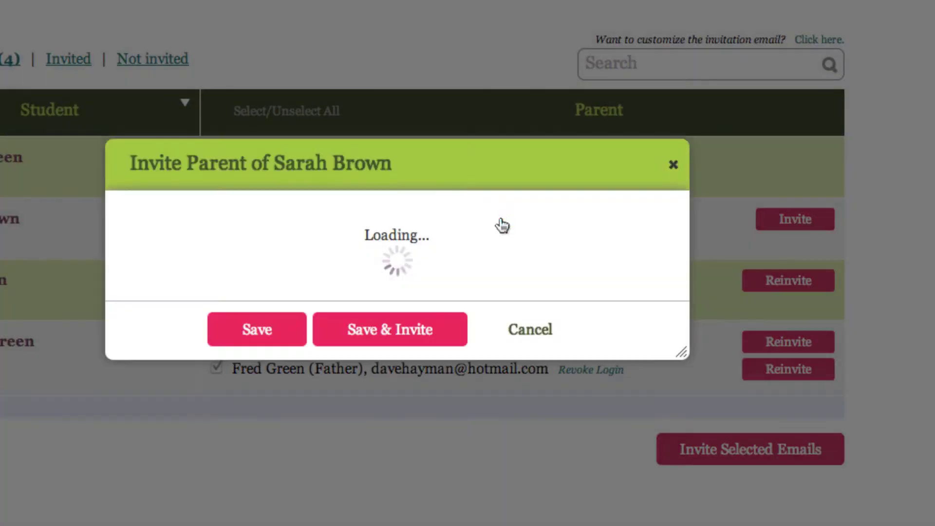
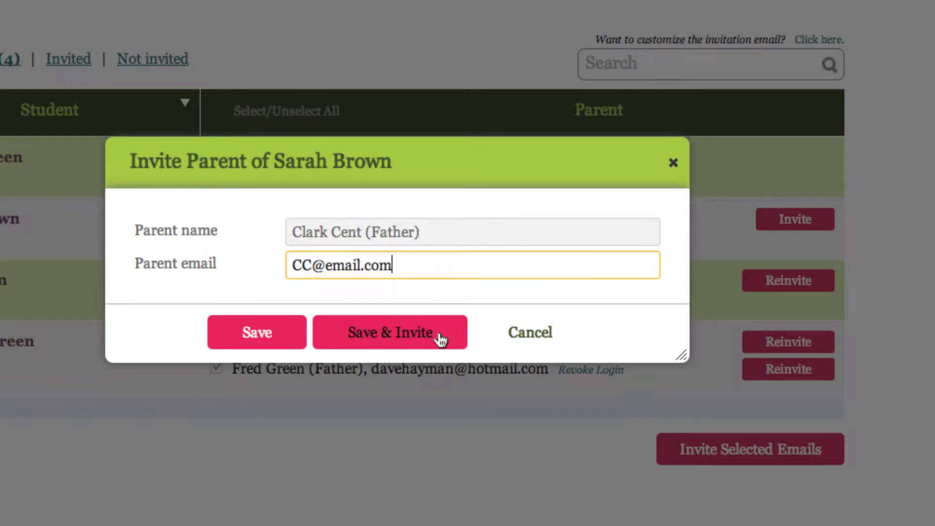
click(441, 340)
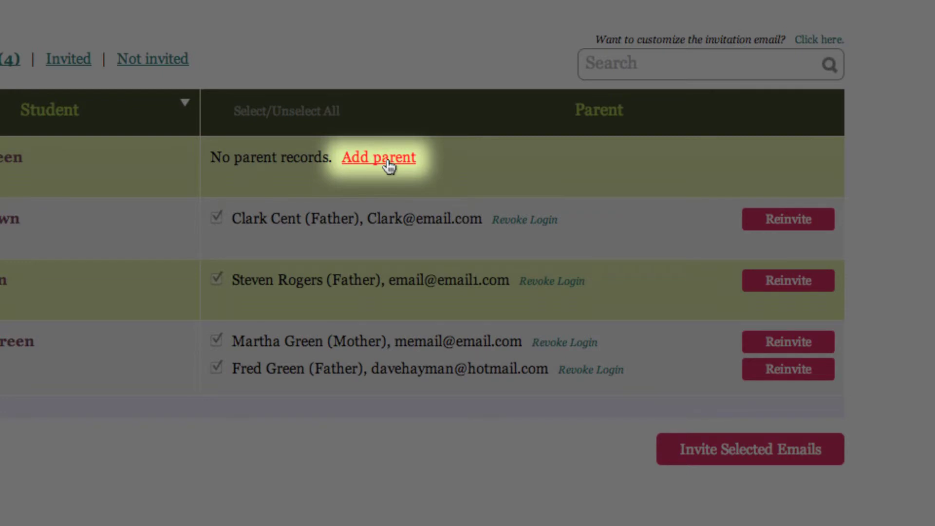
click(389, 164)
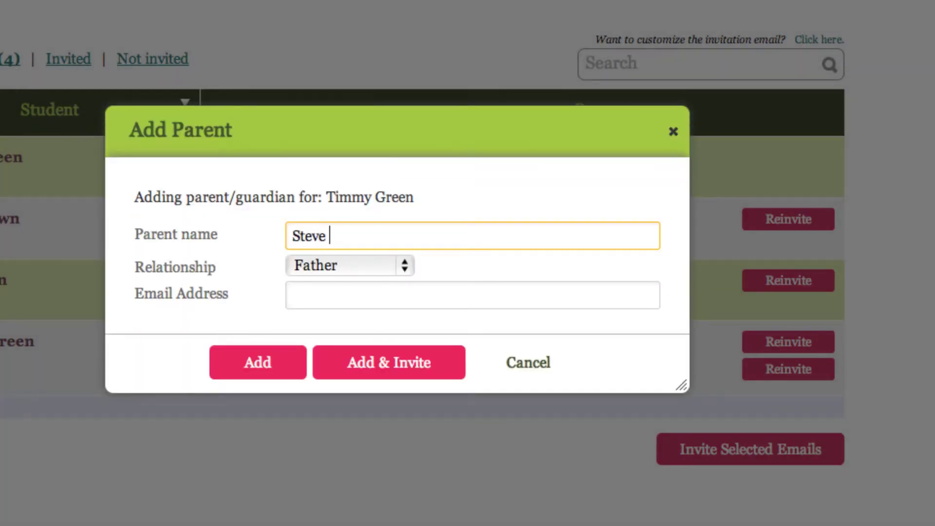
key(Tab)
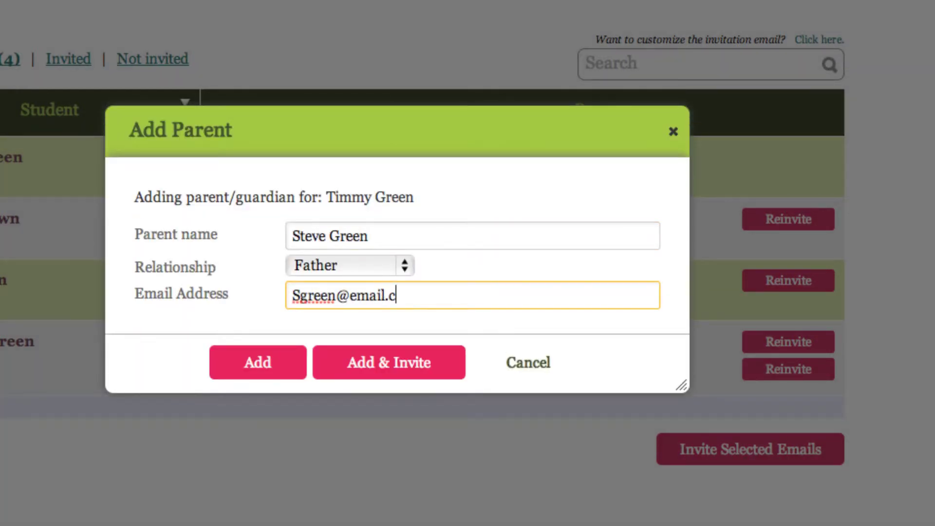
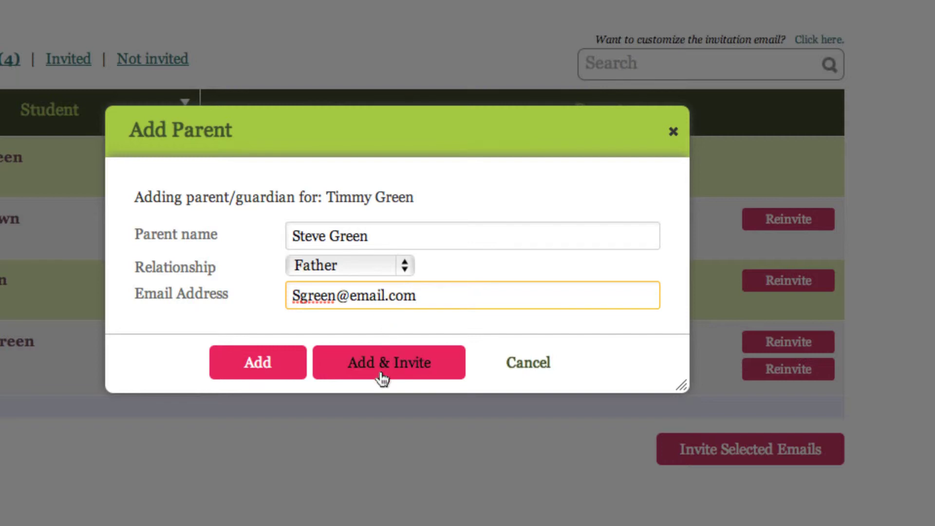
click(382, 378)
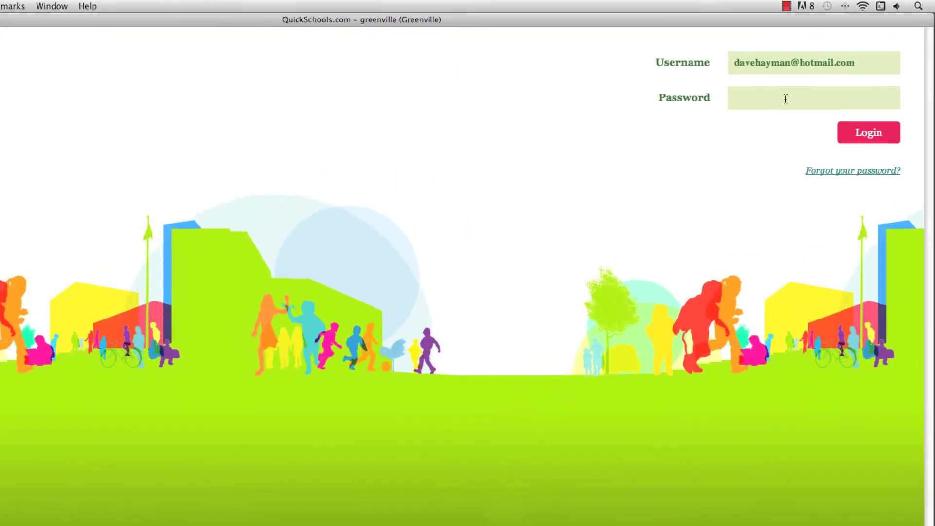
text(****)
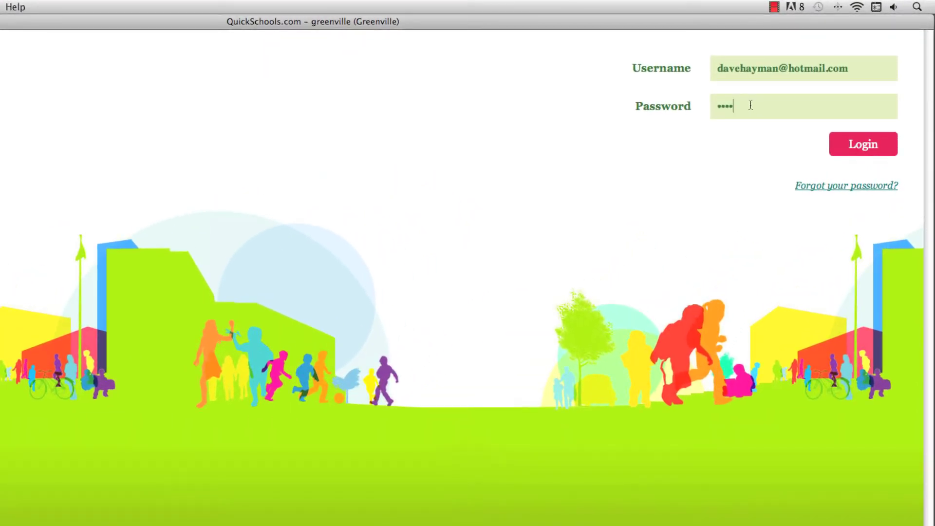
click(865, 146)
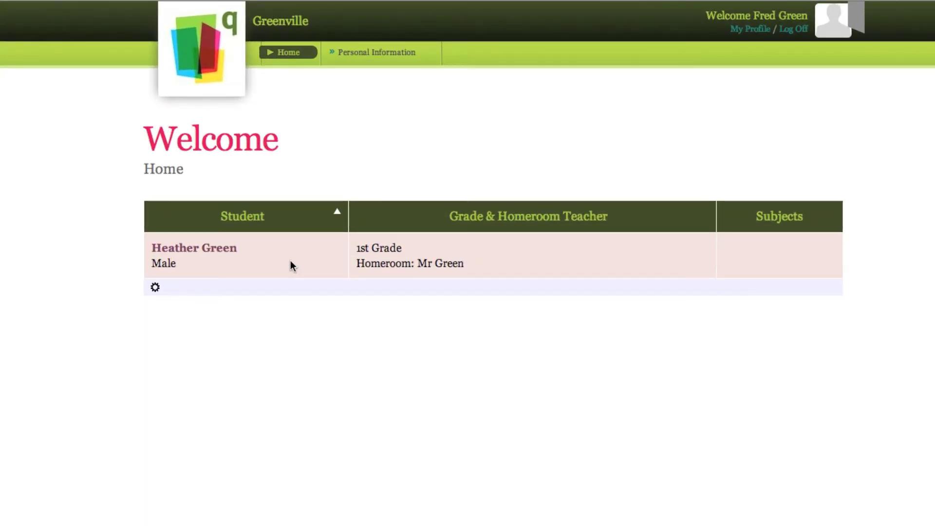
click(291, 261)
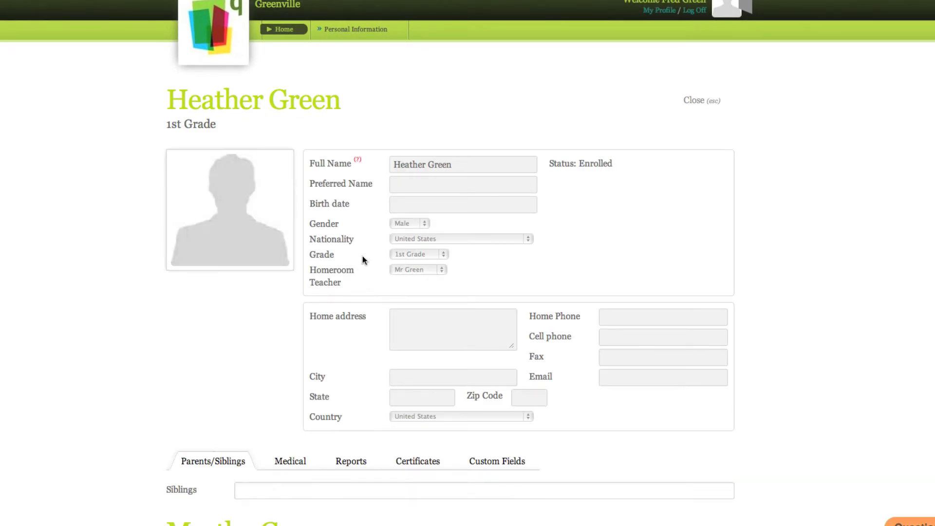
scroll(723, 457, down, 1)
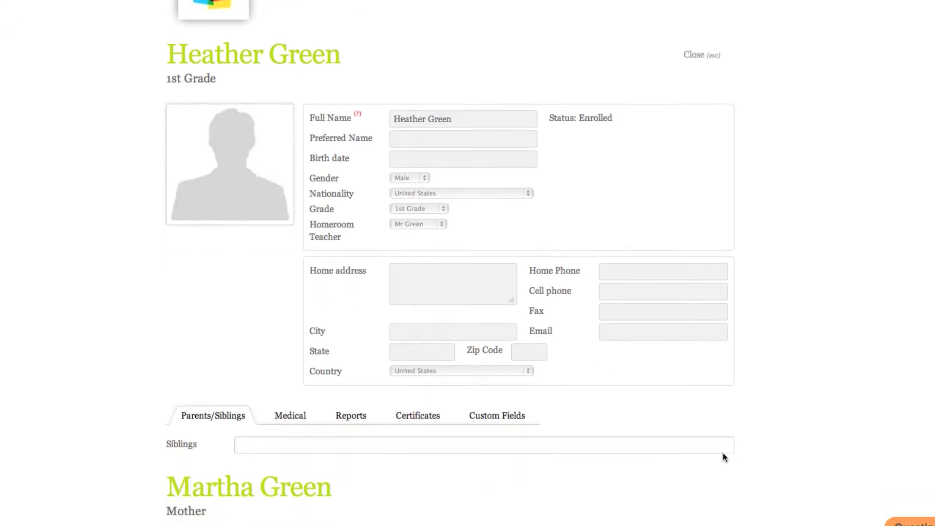
scroll(723, 457, down, 3)
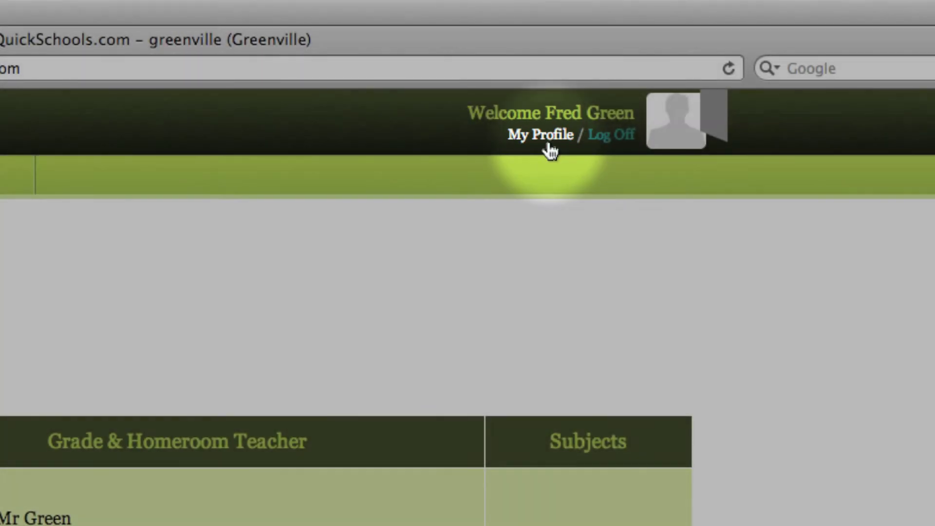
Open the parent's My Profile page from the link beside the welcome message.
click(550, 146)
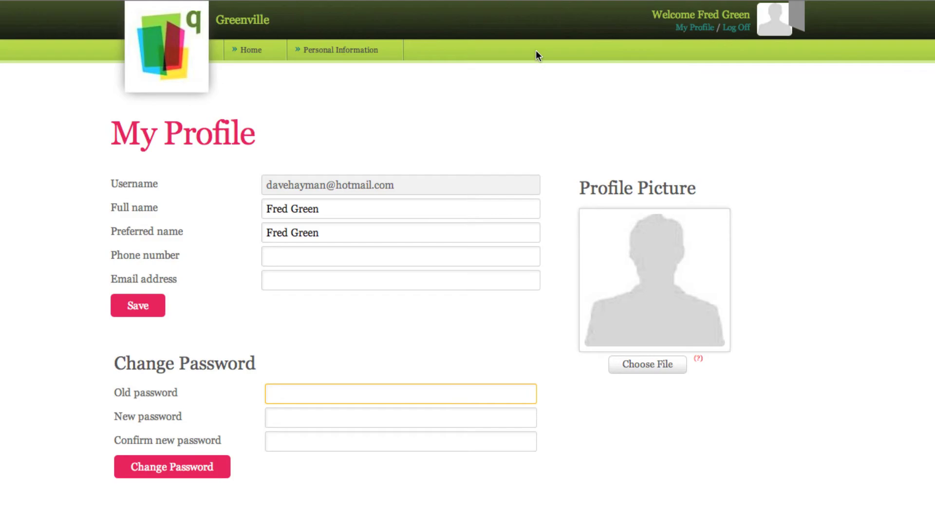
click(340, 52)
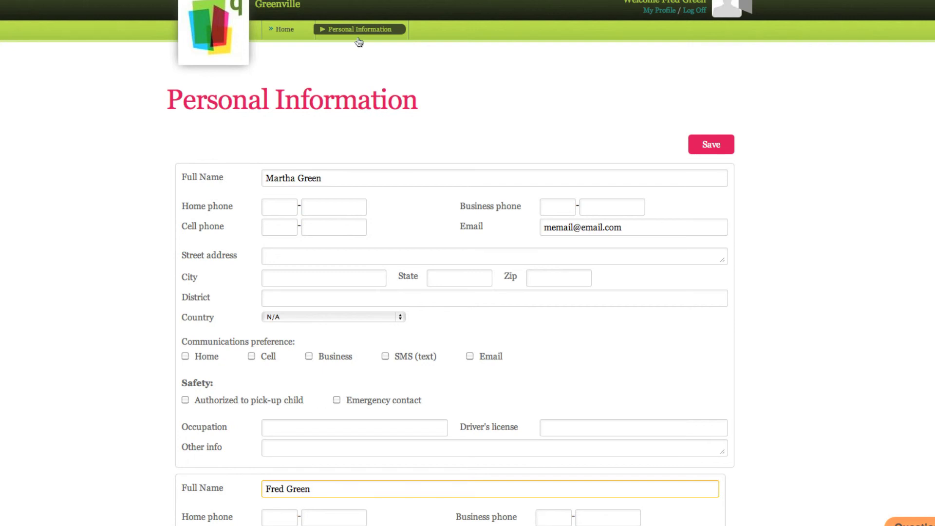
scroll(359, 42, down, 3)
scroll(359, 42, down, 3)
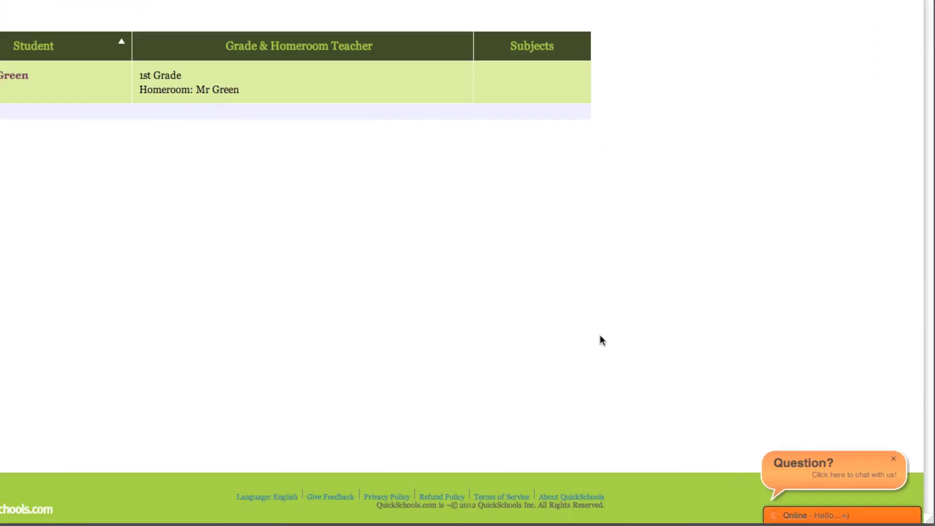
Send the message 'Help!' in the Online live support chat.
click(624, 509)
text(Help!)
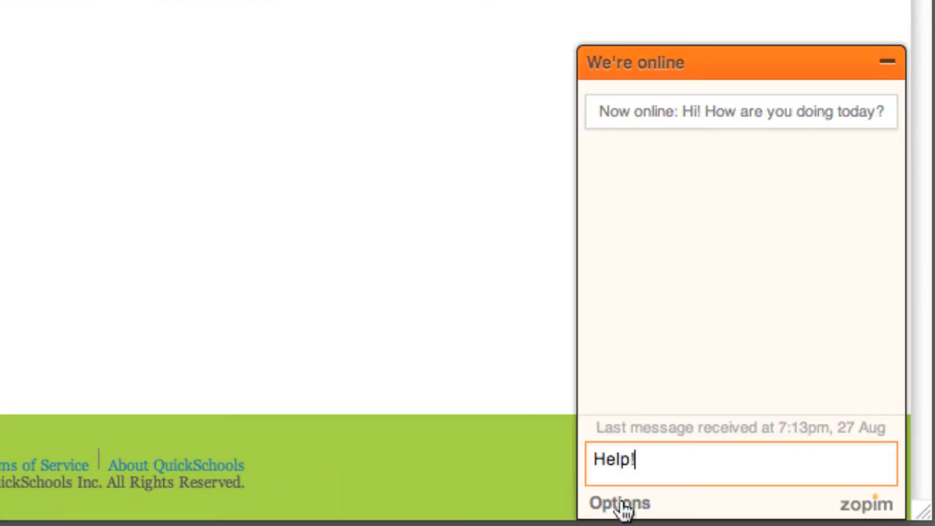
key(Return)
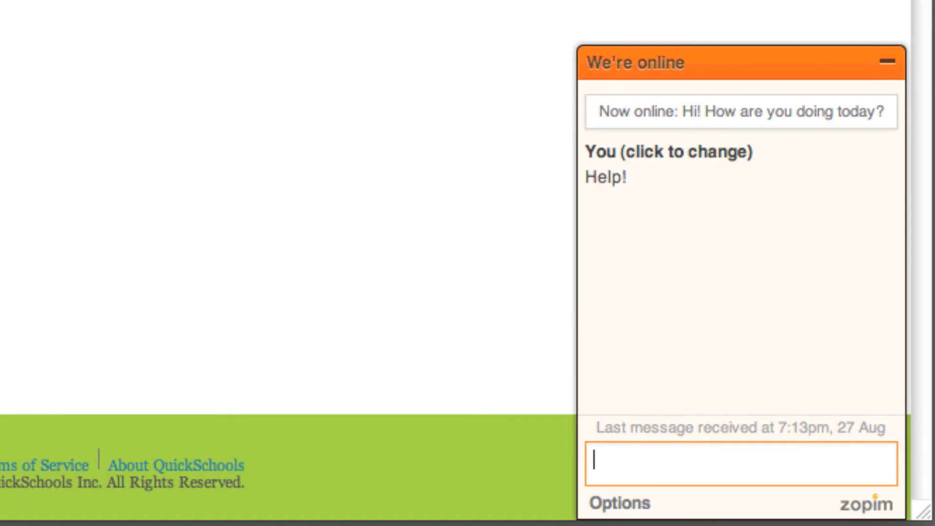